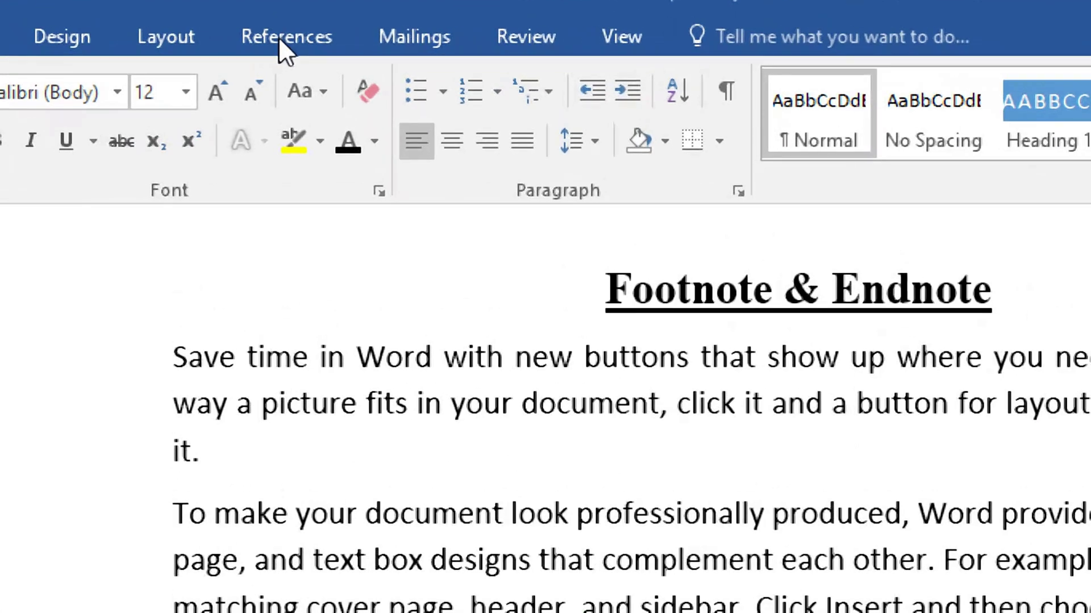
Switch to the References tab and place the cursor after 'it.' in the first paragraph.
click(279, 37)
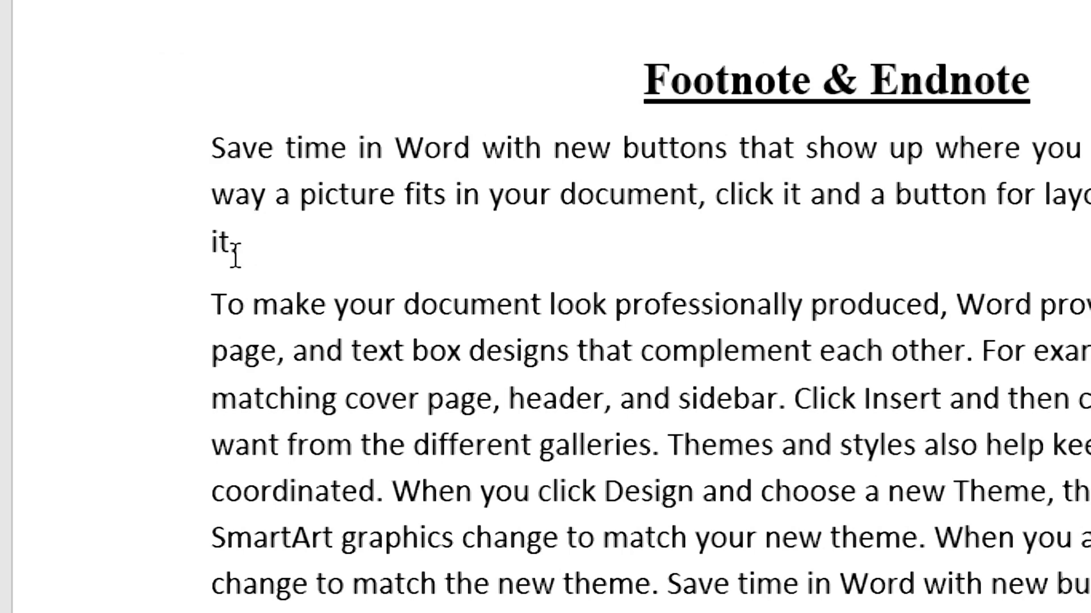
click(235, 256)
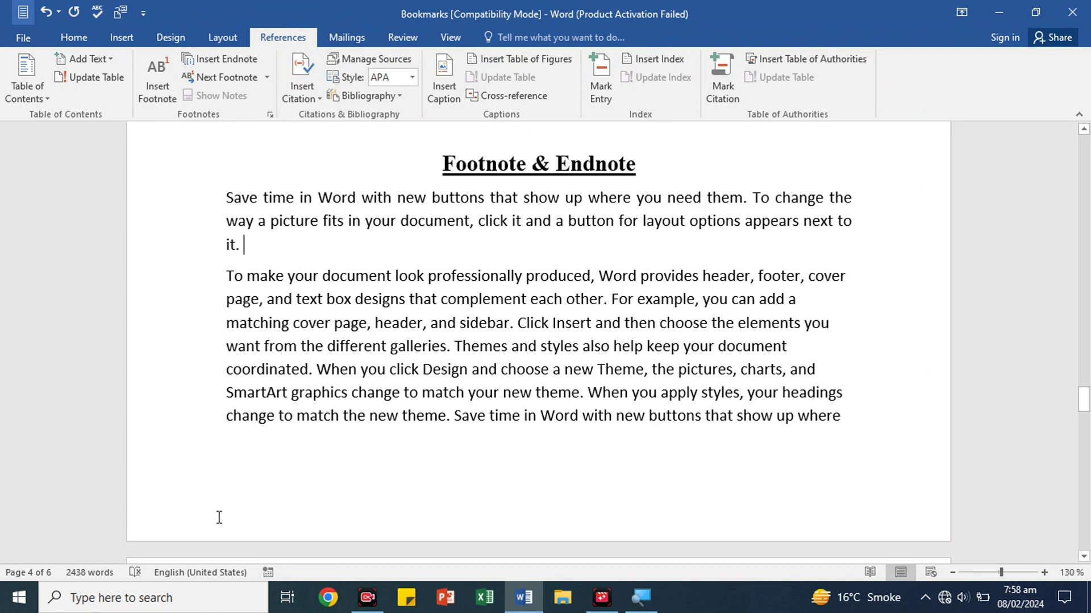
Insert footnote 1 after 'it.' with the text 'Write anything at the end of the page'.
click(252, 244)
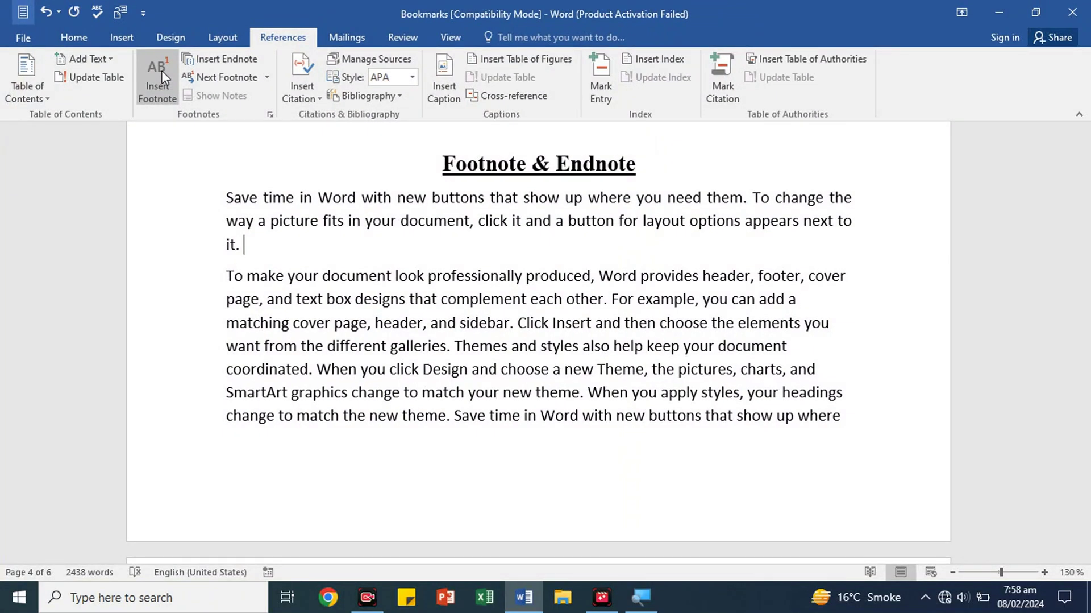
click(161, 70)
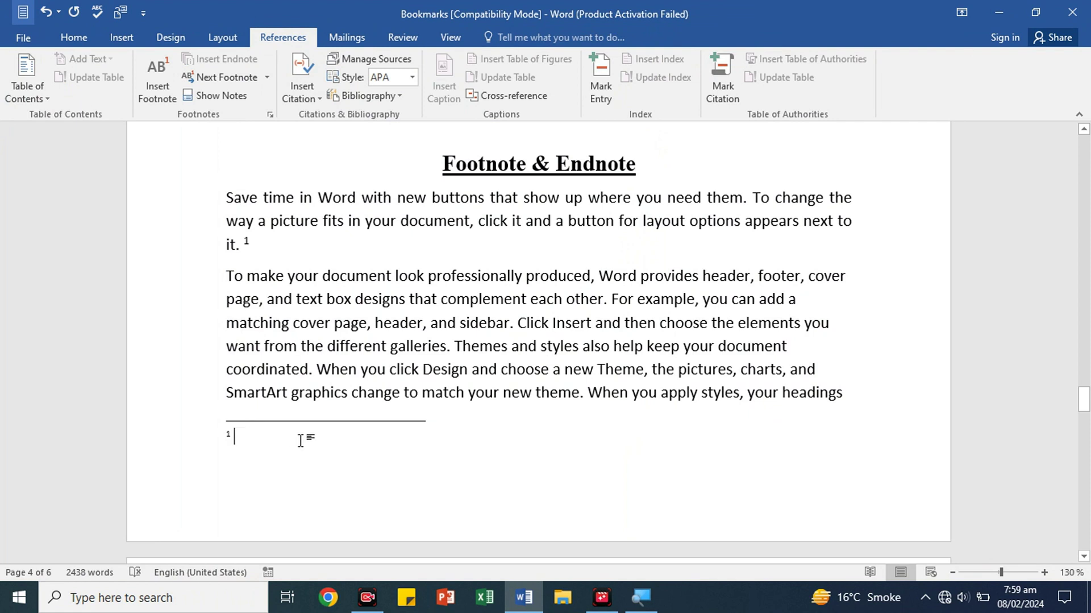
text(Write anyth)
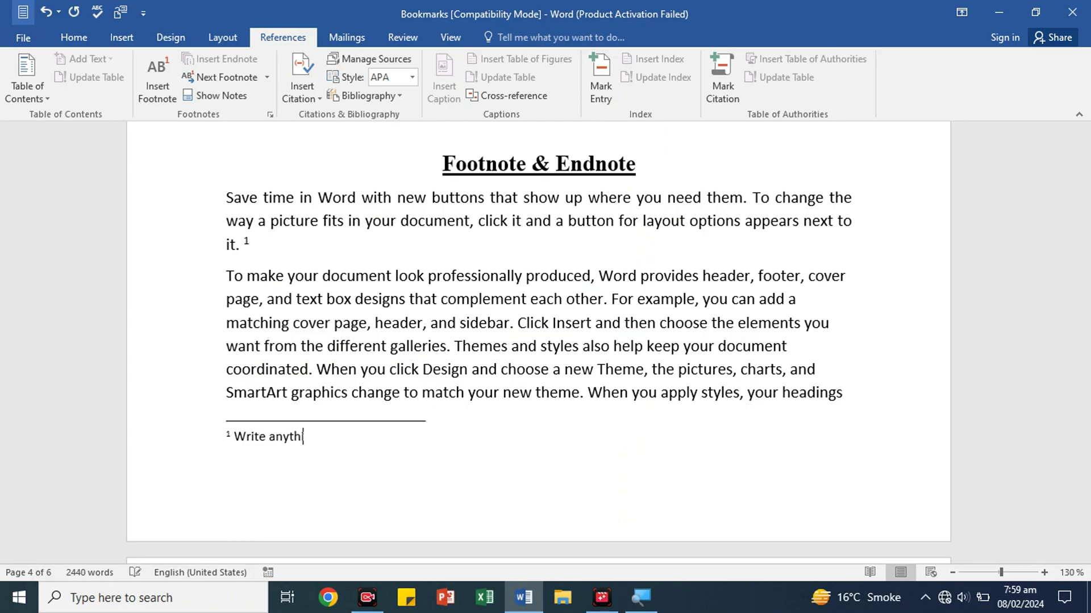
text(ing at the end of the pag)
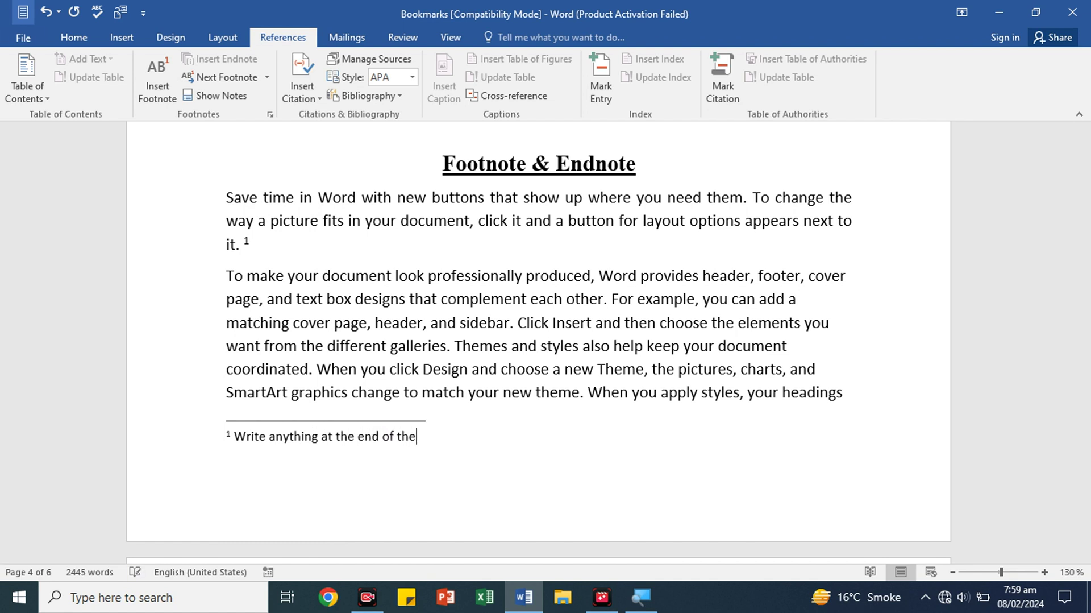
text(e)
click(395, 489)
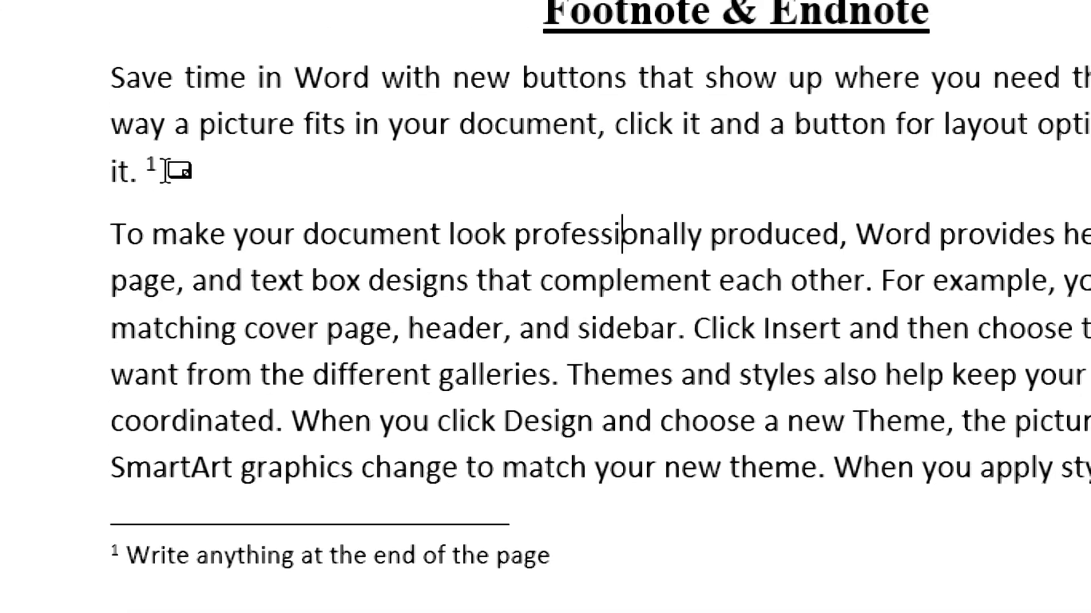
Move footnote mark 1 from after 'it.' to the start of the 'To make your document' paragraph.
mouse_move(151, 165)
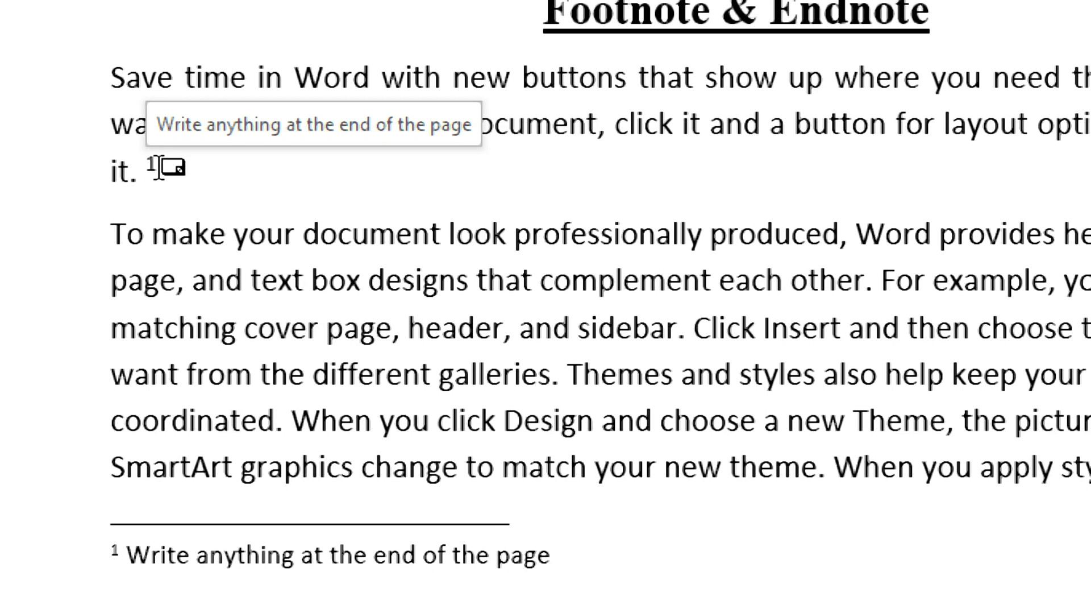
drag(153, 166, 146, 167)
key(ctrl+c)
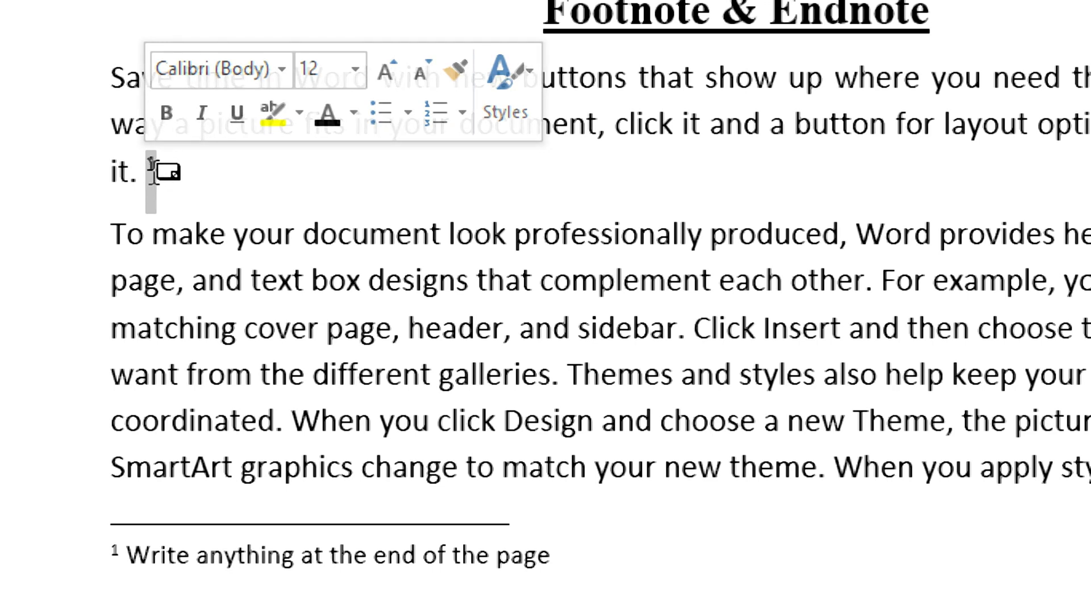
key(Delete)
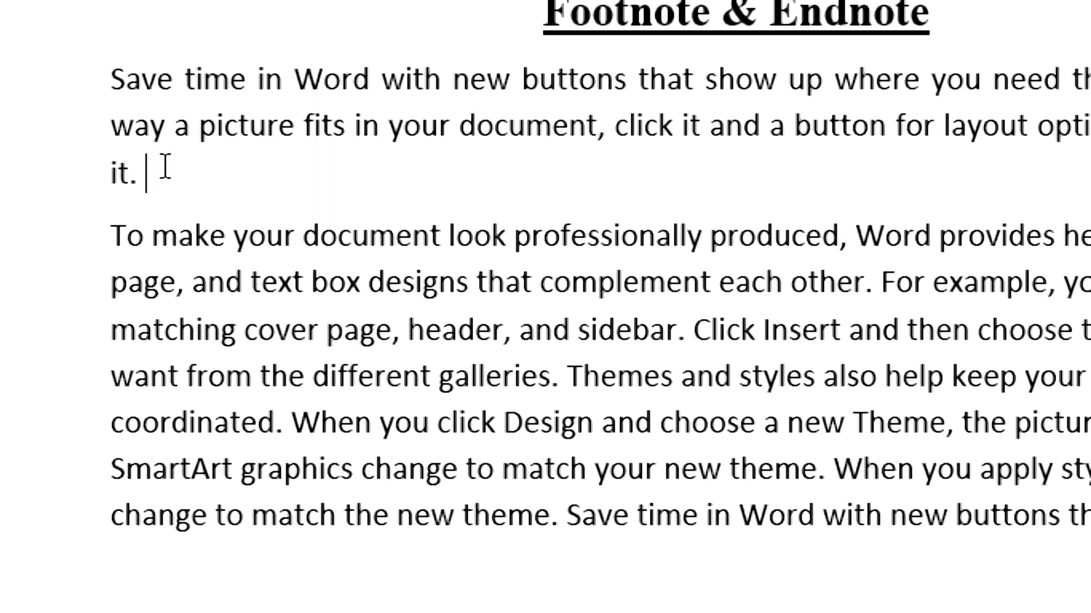
click(115, 235)
key(ctrl+v)
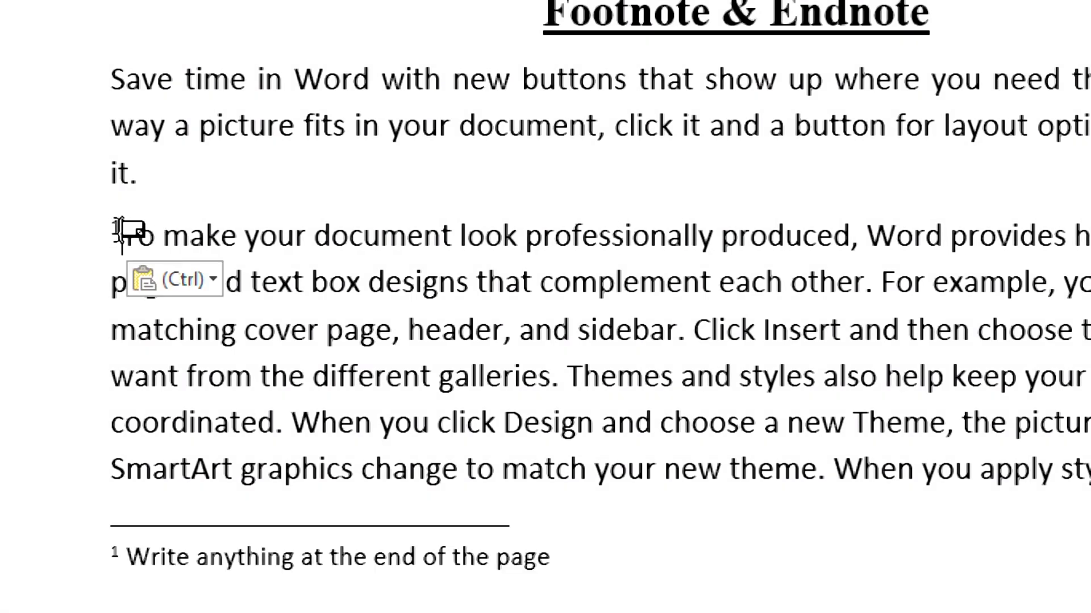
mouse_move(117, 229)
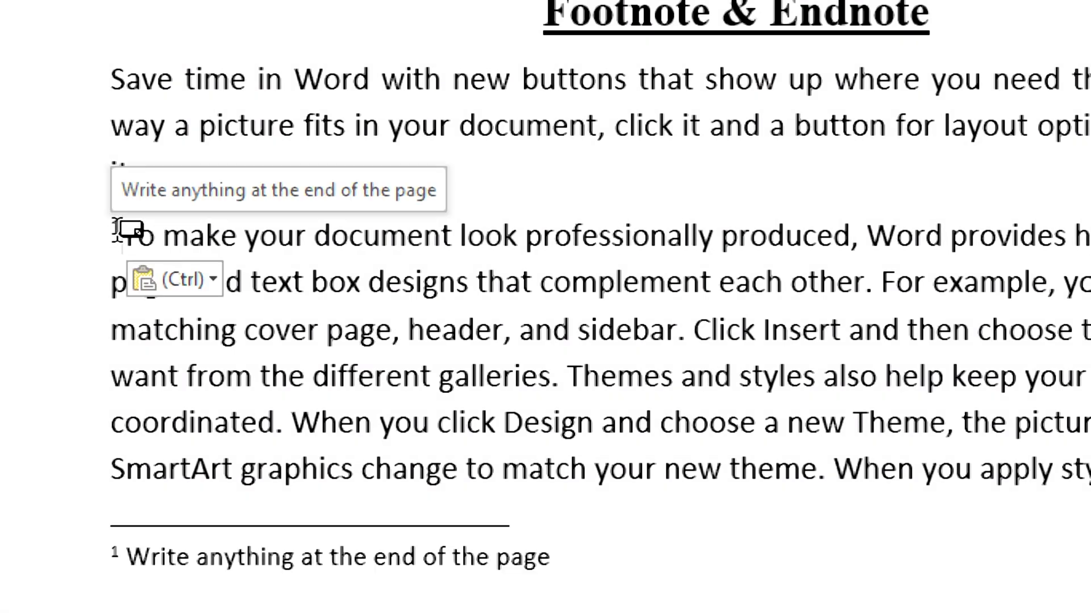
scroll(253, 586, down, 1)
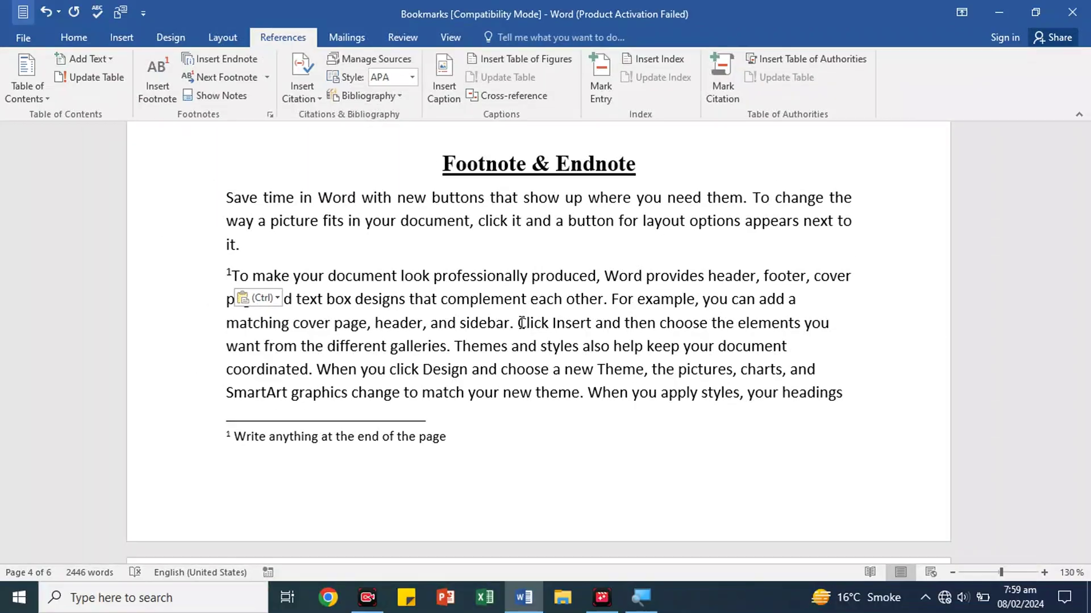
Insert a second footnote before 'Click Insert' with the text 'Practice work'.
click(162, 81)
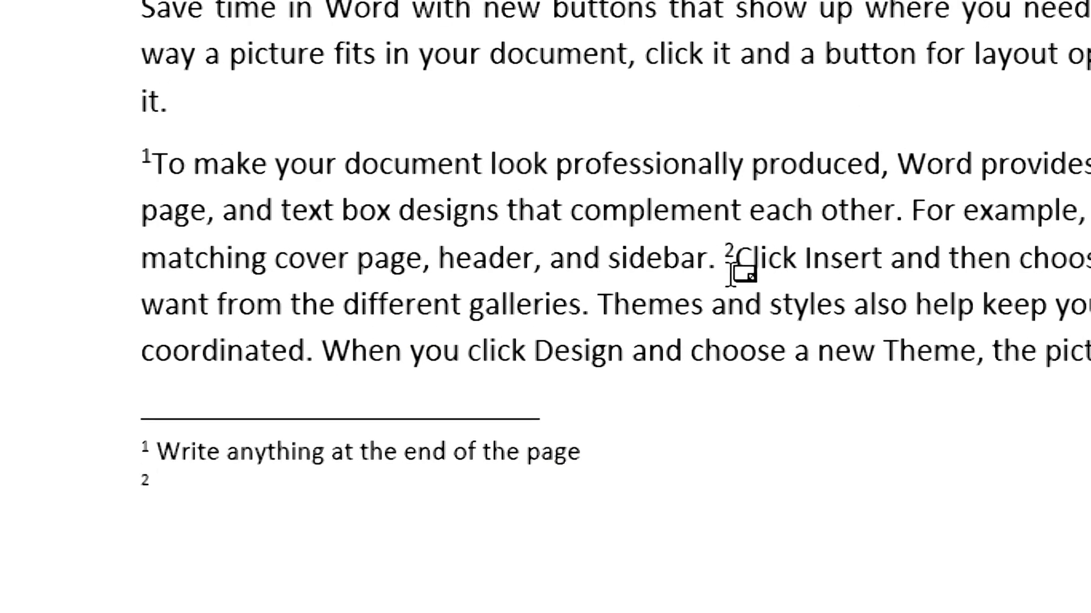
text(Practise)
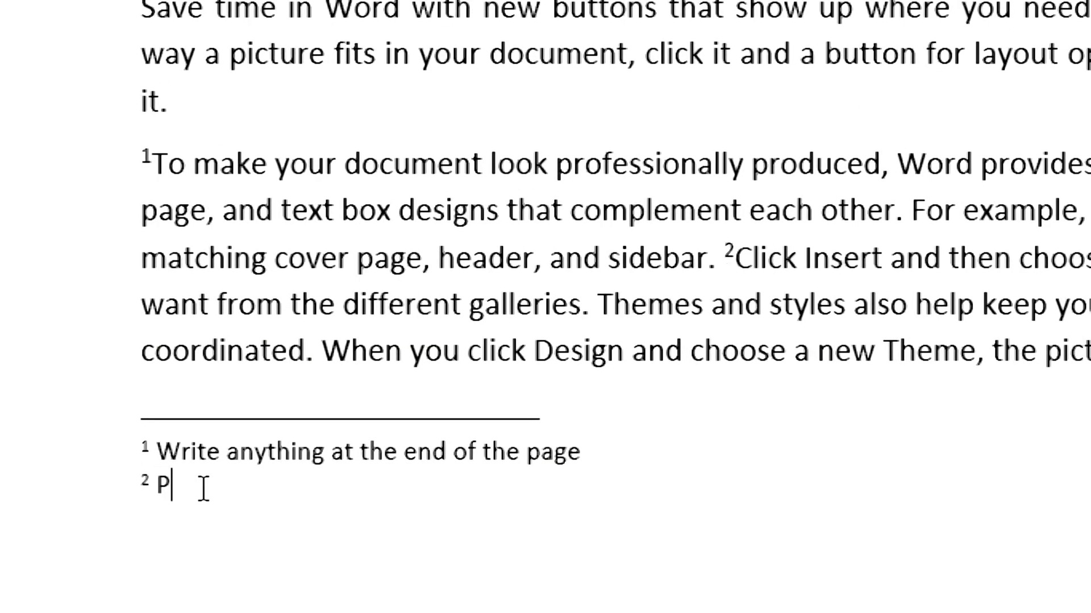
key(BackSpace)
key(BackSpace)
text(ce work)
key(Return)
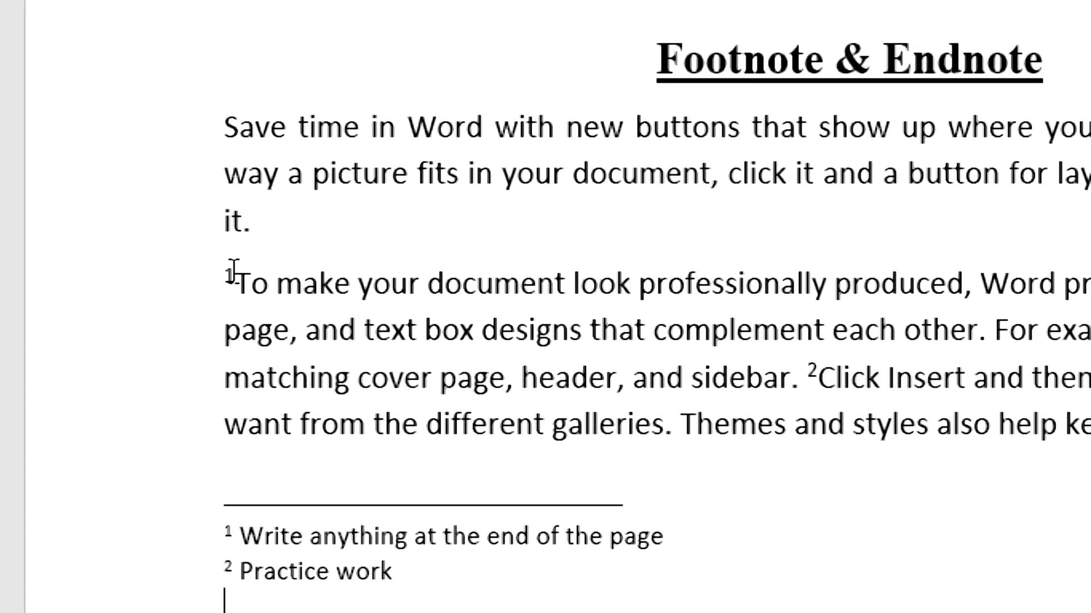
mouse_move(231, 269)
mouse_move(810, 372)
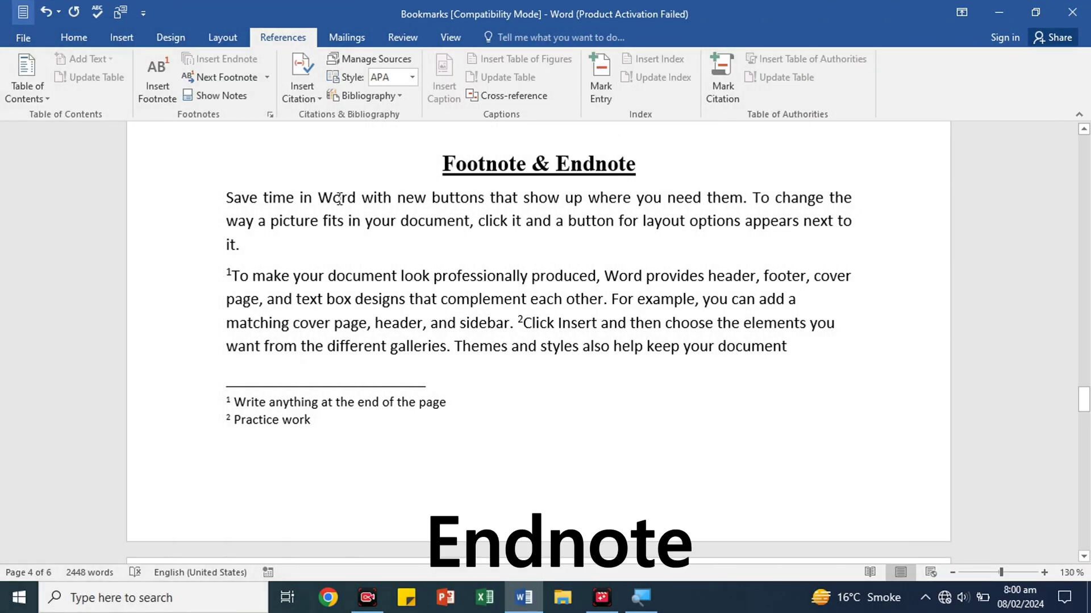
Insert an endnote at the cursor inside 'galleries' in the body text.
click(406, 341)
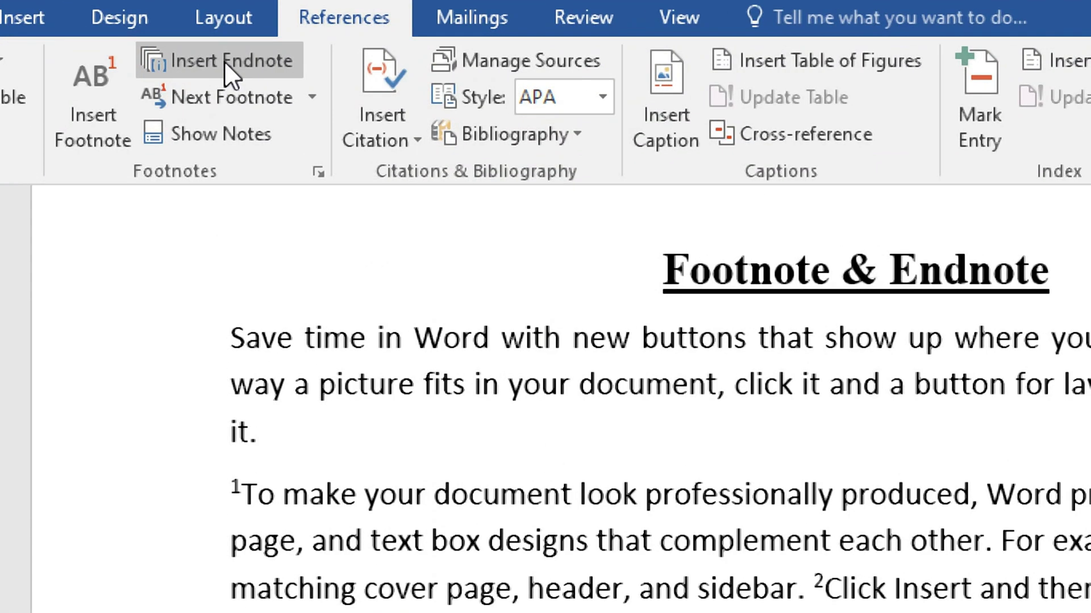
click(258, 66)
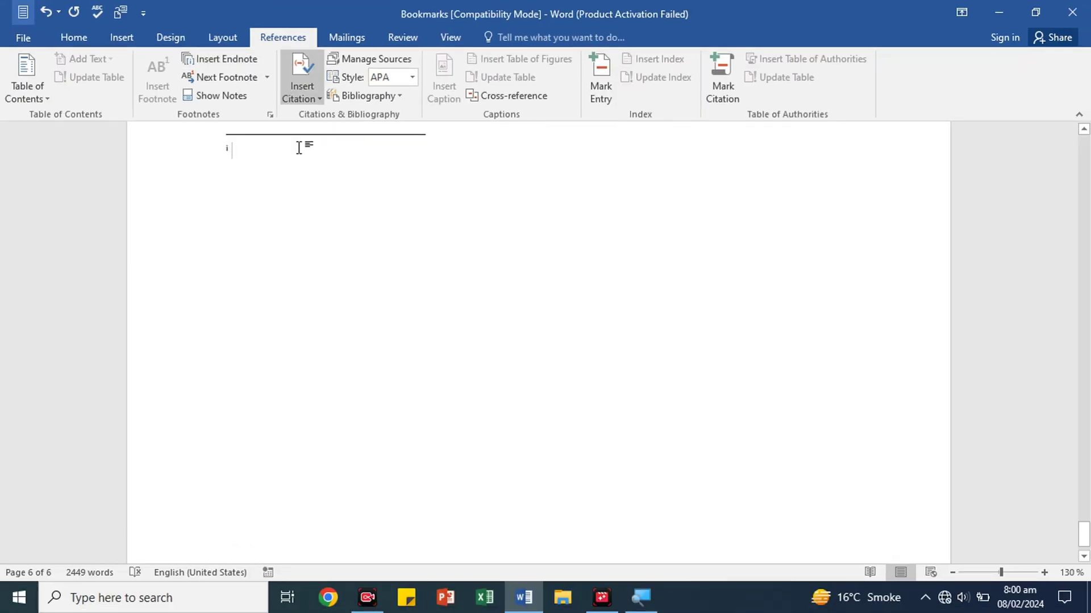
scroll(236, 166, up, 3)
scroll(238, 164, down, 5)
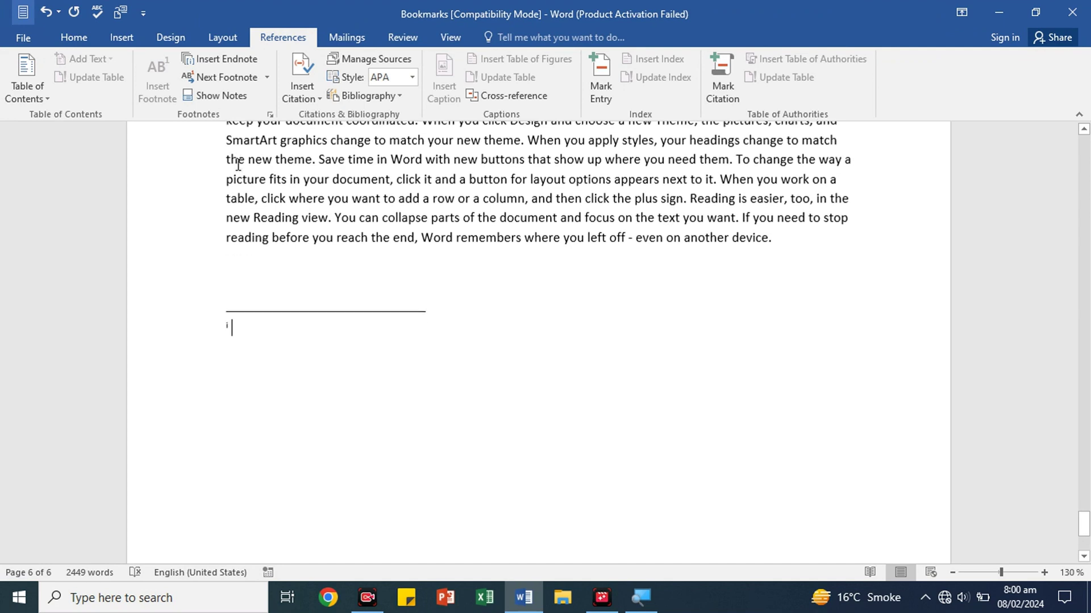
scroll(238, 165, up, 4)
scroll(237, 165, up, 2)
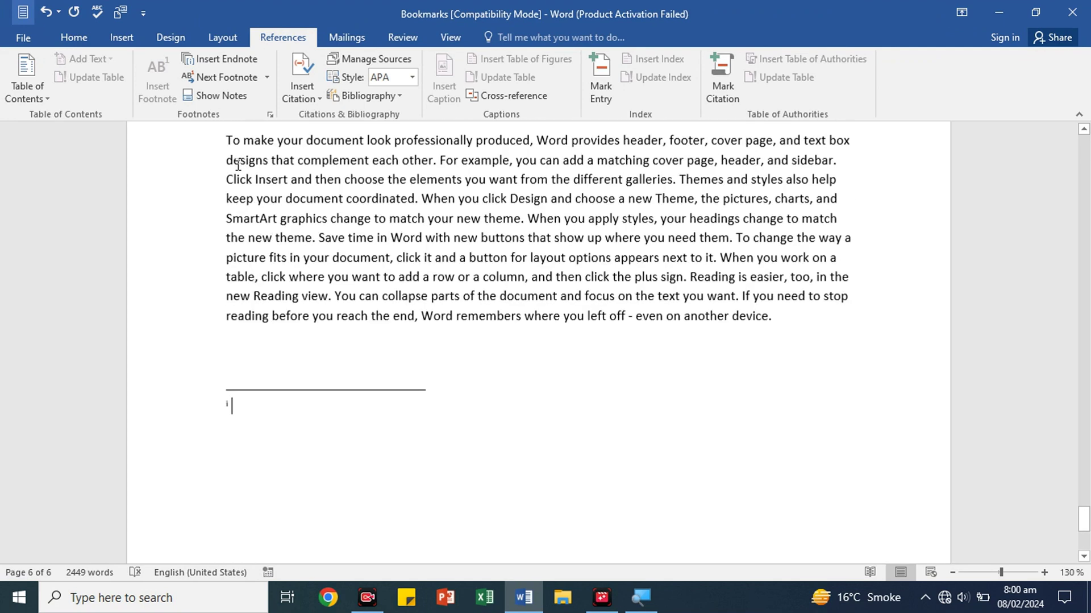
scroll(237, 164, down, 4)
Write 'Applied at the end of document.' as the endnote text and select endnote mark i.
click(237, 166)
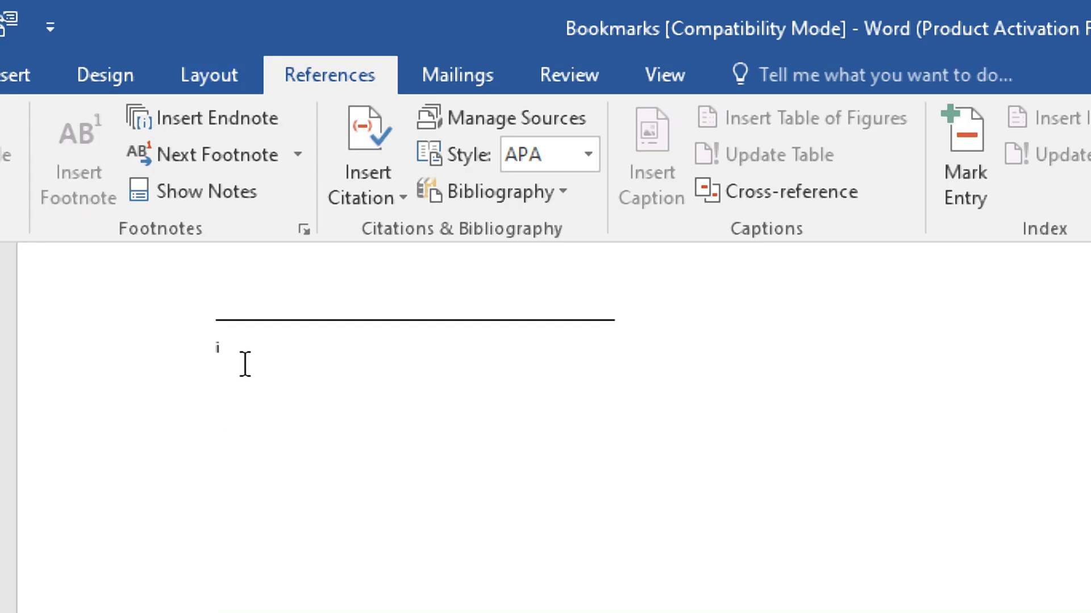
text(Applied at th ee)
key(BackSpace)
key(BackSpace)
key(BackSpace)
key(BackSpace)
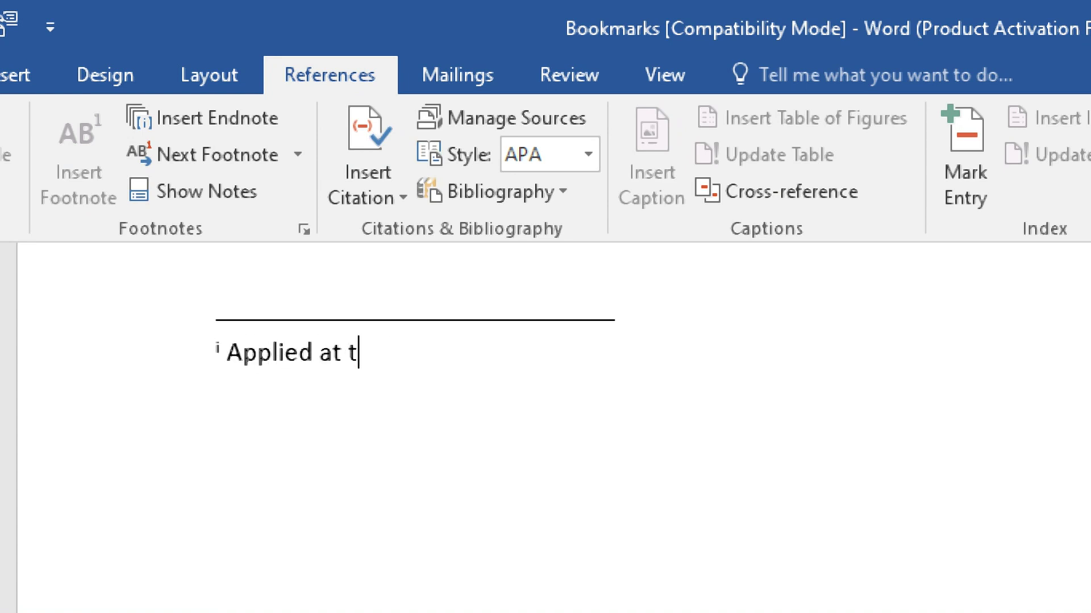
text(he end of document.)
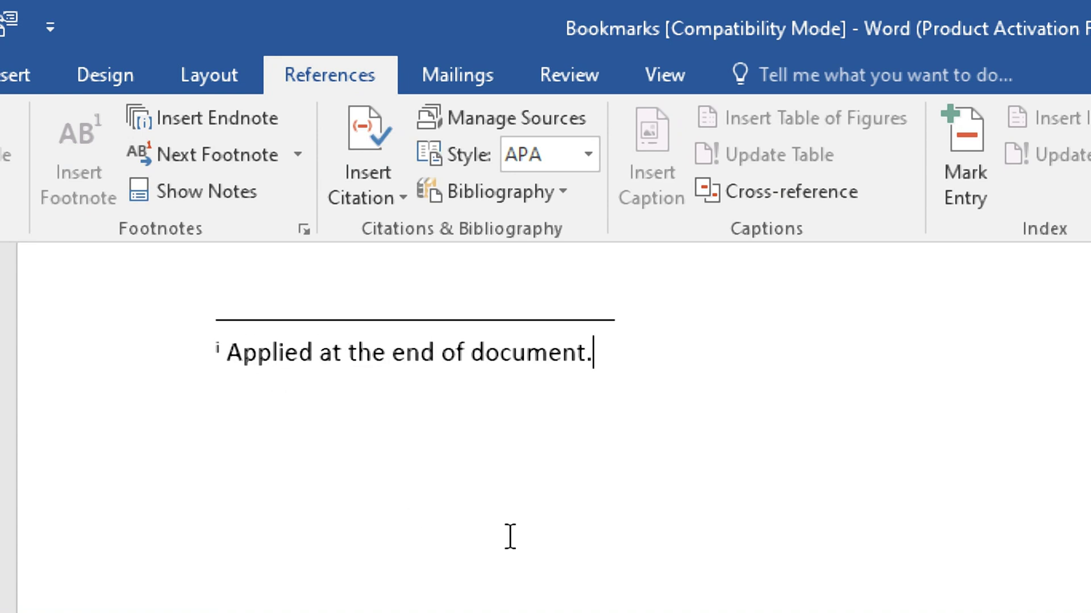
double_click(217, 348)
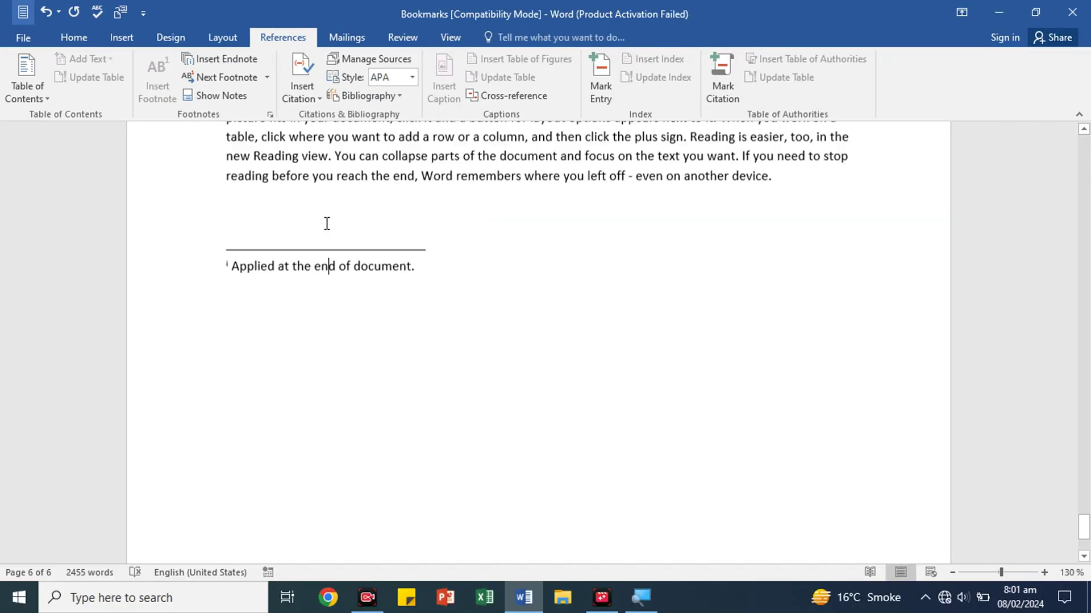
scroll(326, 224, up, 15)
scroll(327, 223, up, 8)
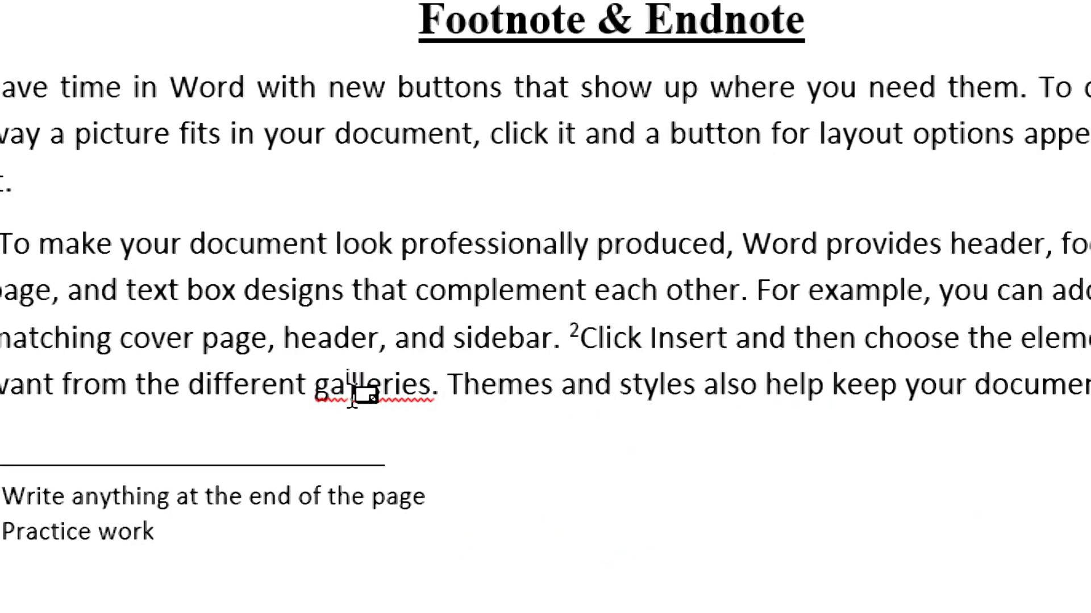
Move endnote mark i out of 'galleries' to just before 'Save time' in the first paragraph.
mouse_move(351, 369)
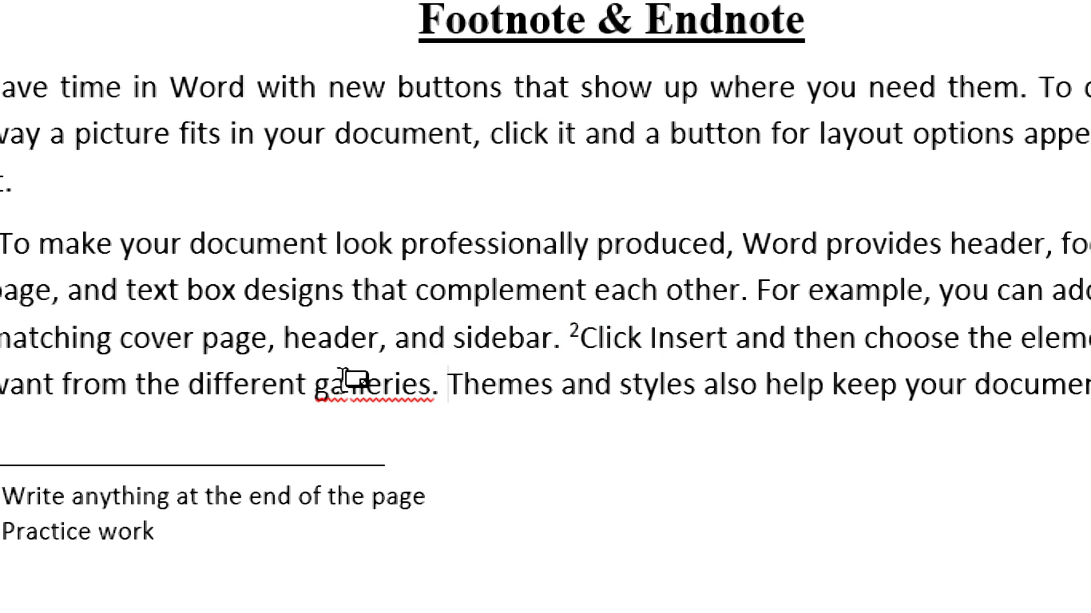
click(353, 380)
right_click(353, 379)
mouse_move(353, 379)
mouse_down()
mouse_move(369, 372)
mouse_move(404, 392)
mouse_move(392, 393)
mouse_up()
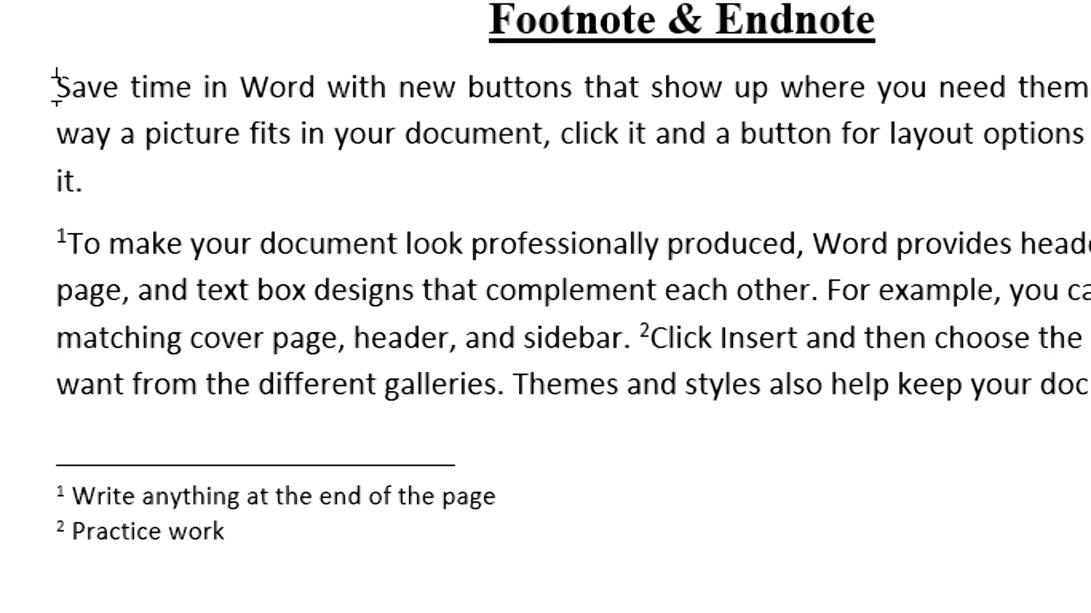
click(57, 86)
text(1)
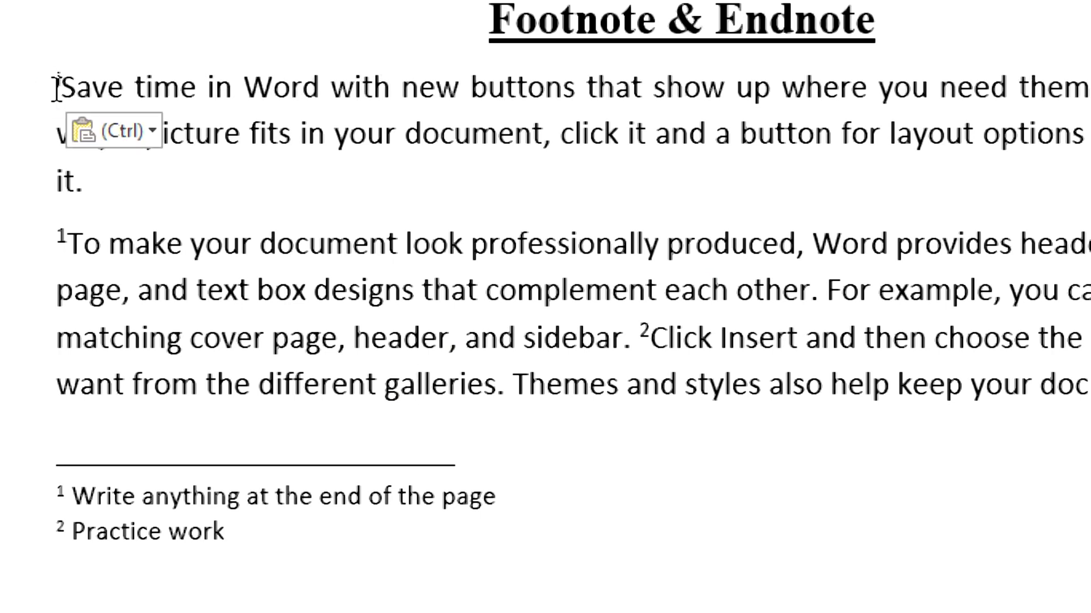
drag(124, 86, 60, 86)
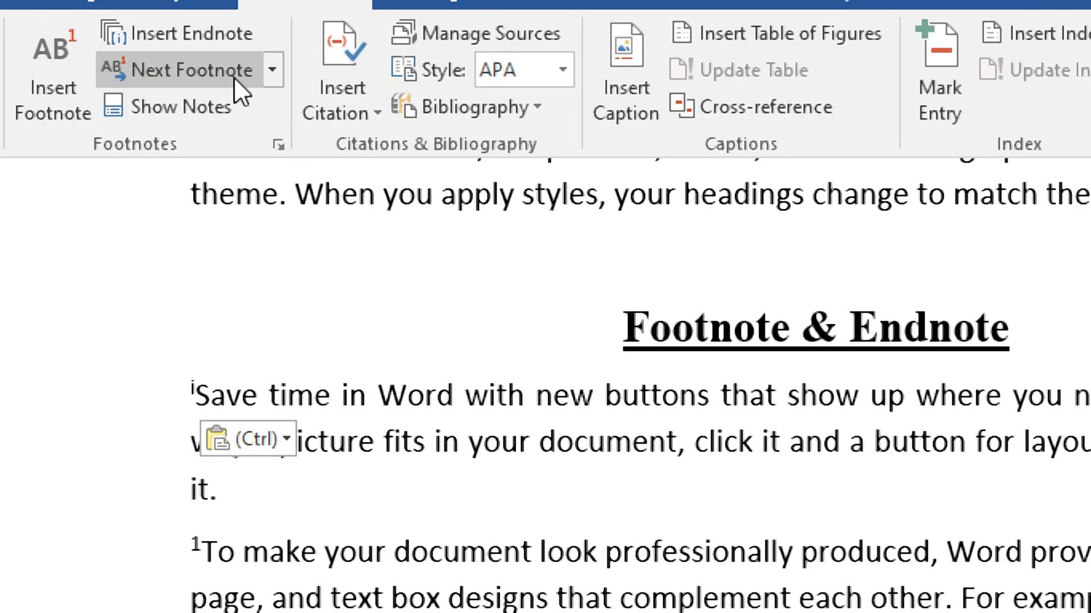
Step through the notes using Next Footnote and Previous Endnote from the Next Footnote dropdown.
click(267, 79)
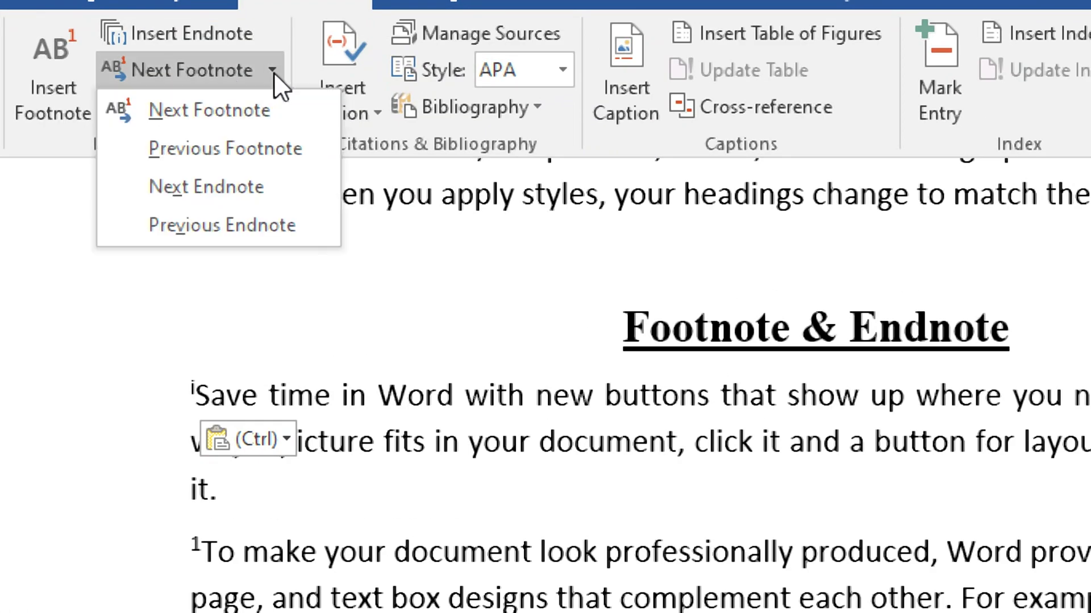
click(240, 110)
click(682, 394)
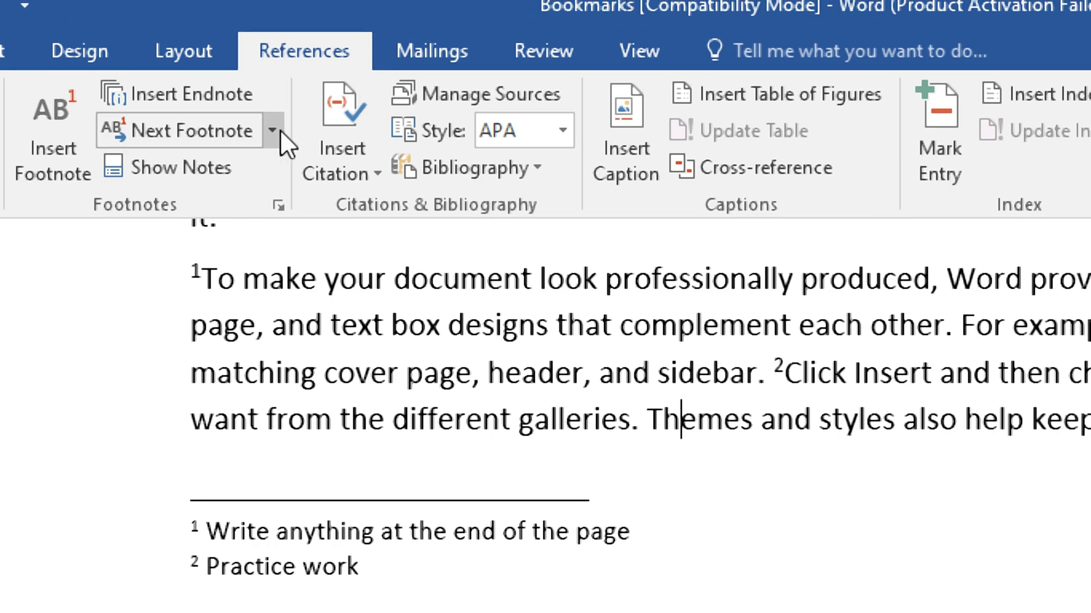
click(273, 2)
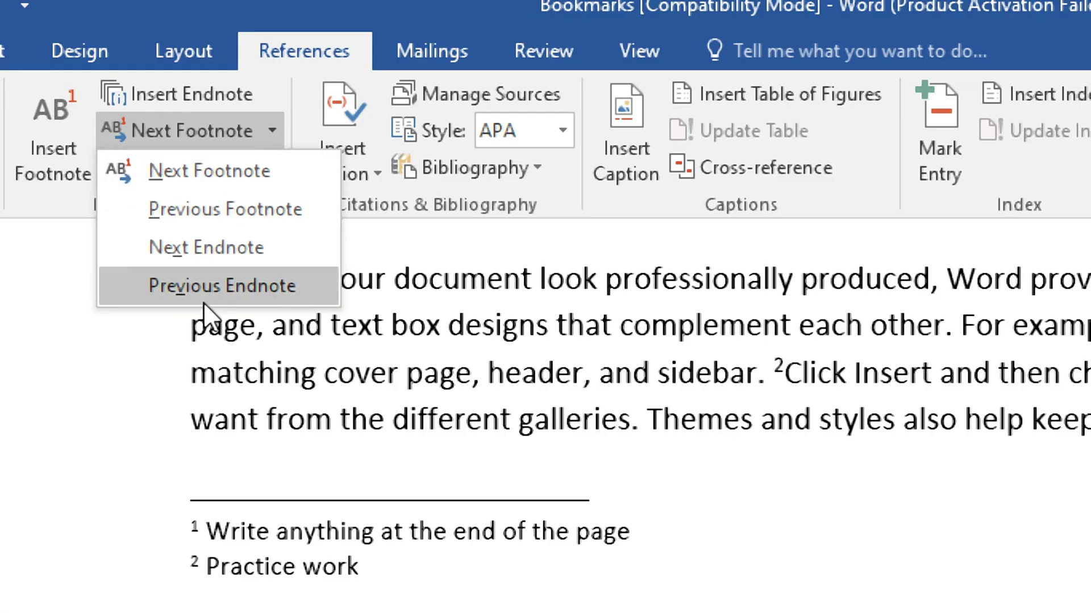
click(204, 296)
click(261, 135)
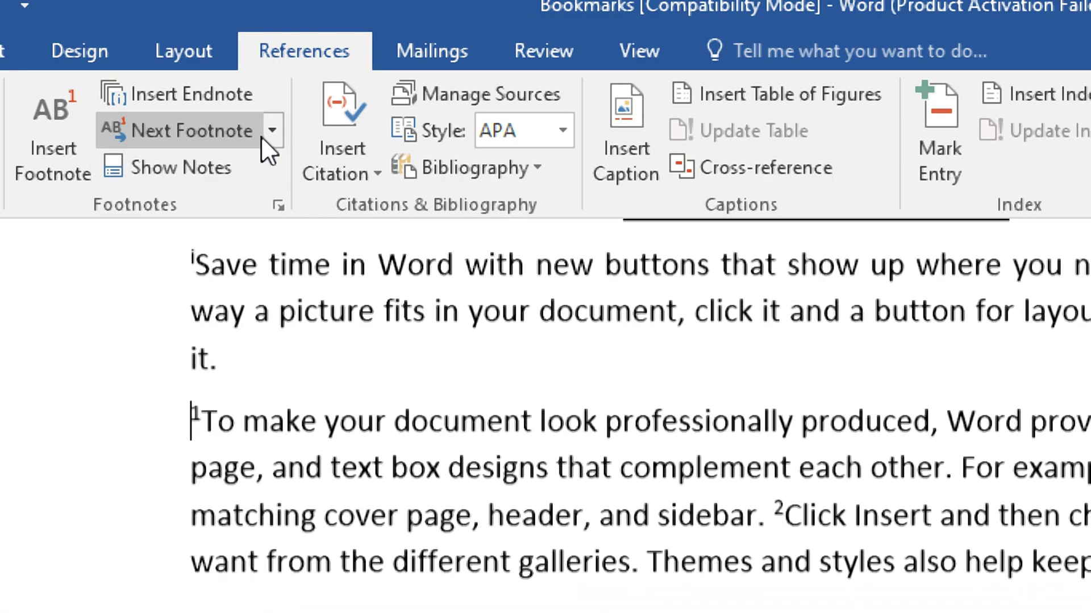
Use Show Notes to view the footnote area, then choose View endnote area.
click(207, 169)
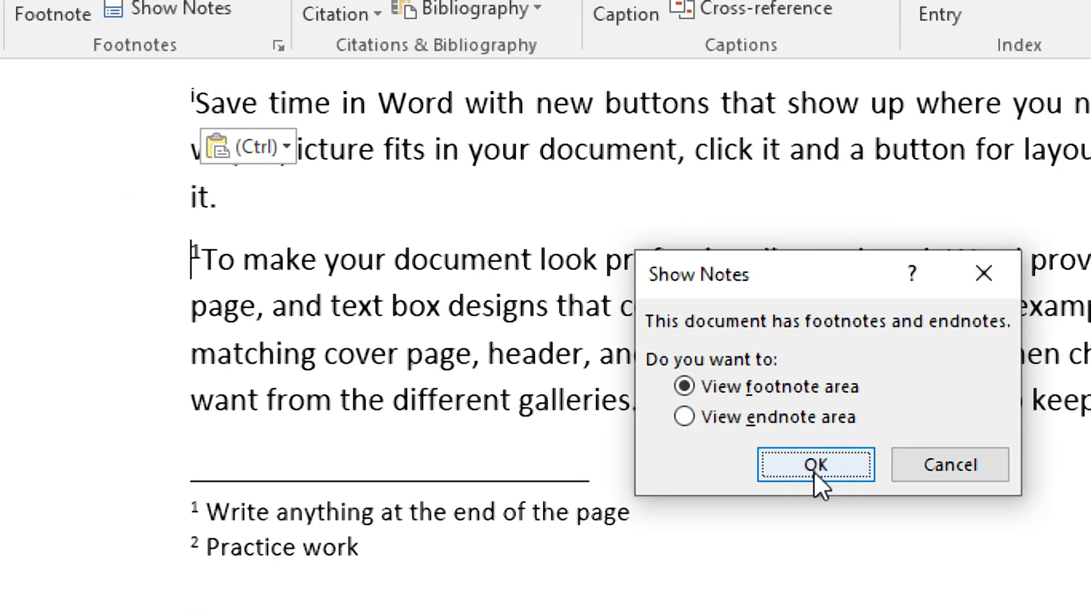
click(814, 471)
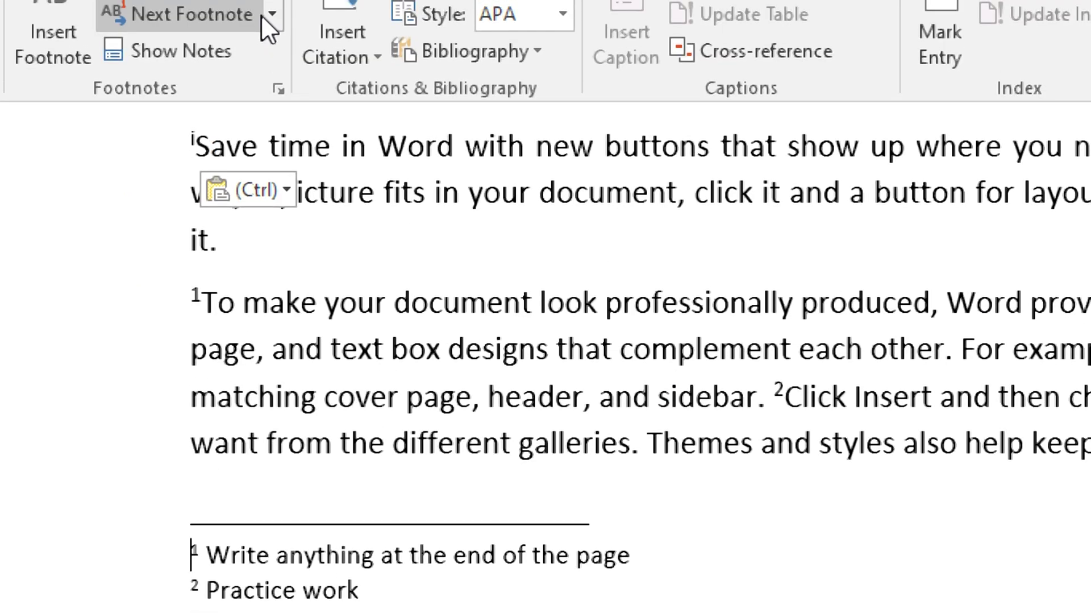
click(193, 13)
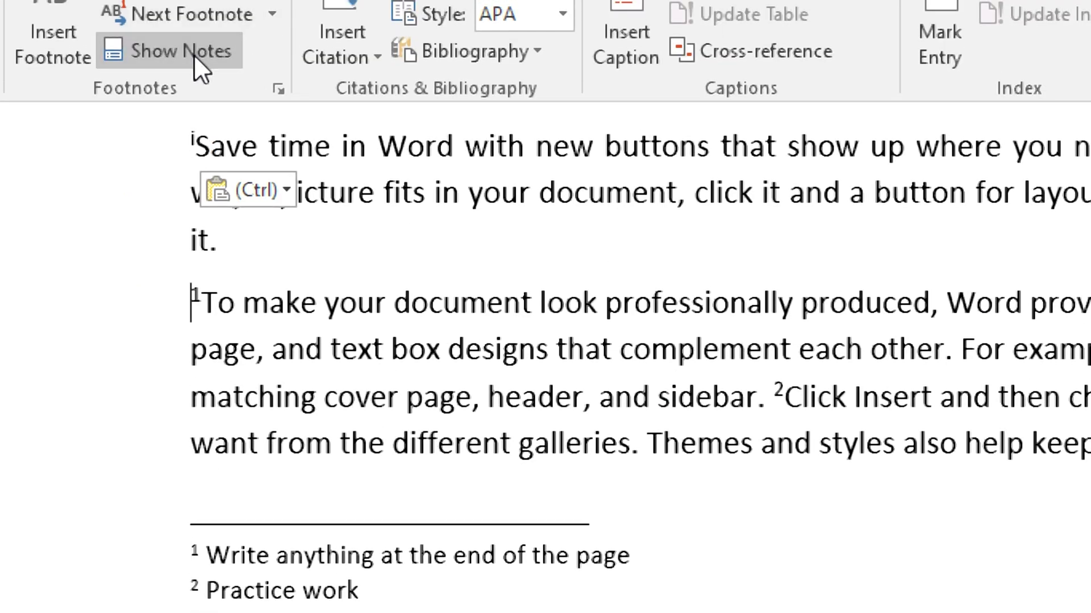
click(141, 59)
click(686, 460)
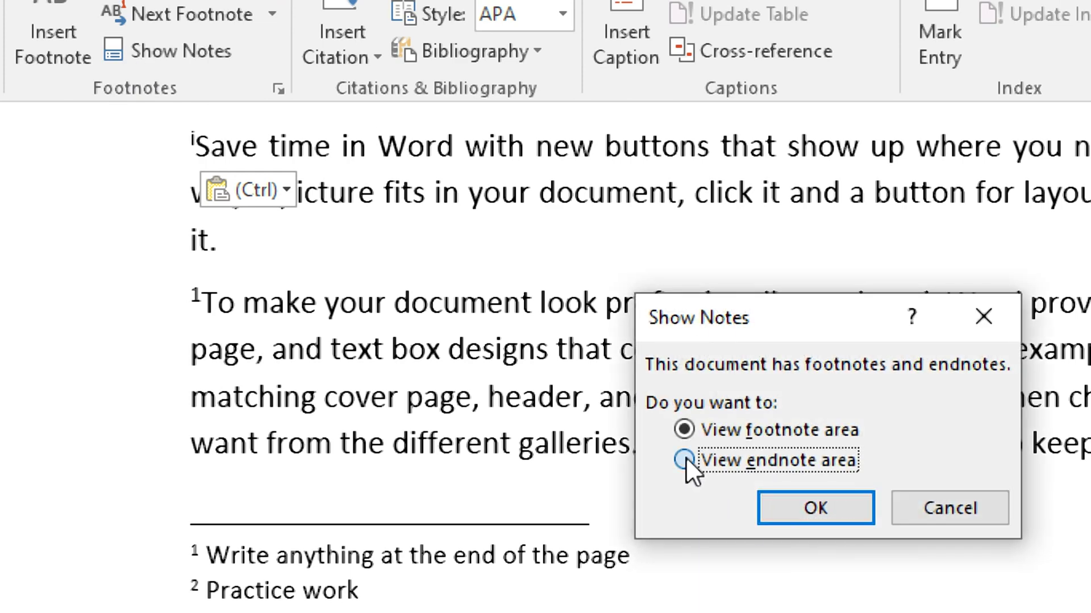
click(795, 508)
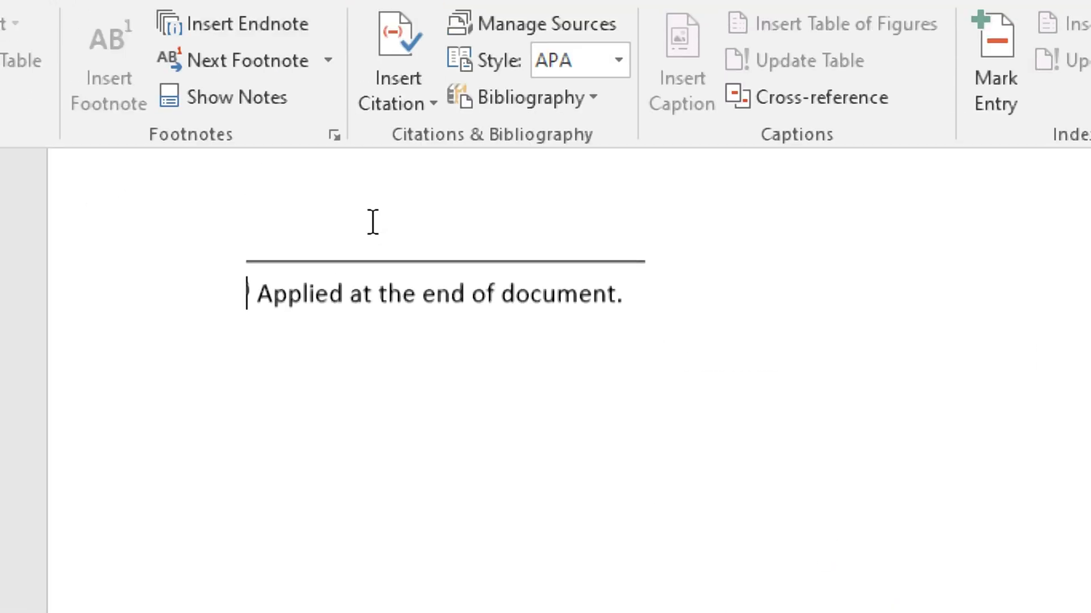